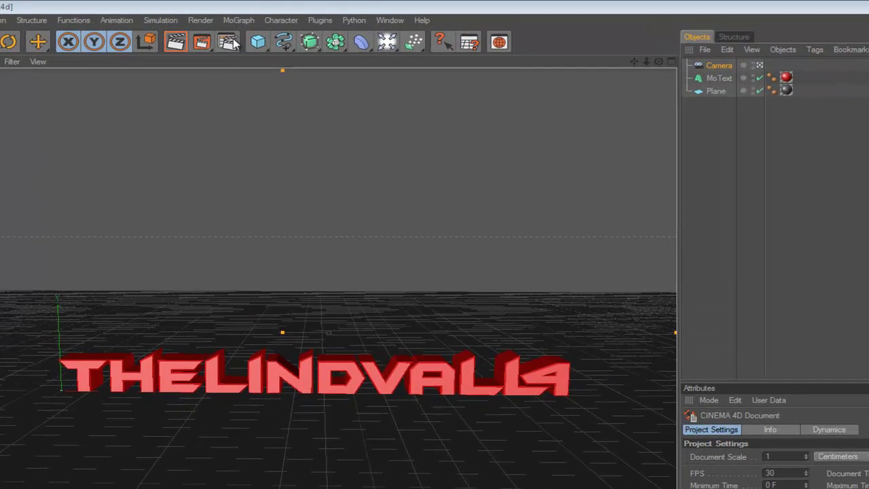
Set the render output size to 1280 x 720 pixels at a resolution of 150 DPI.
click(231, 41)
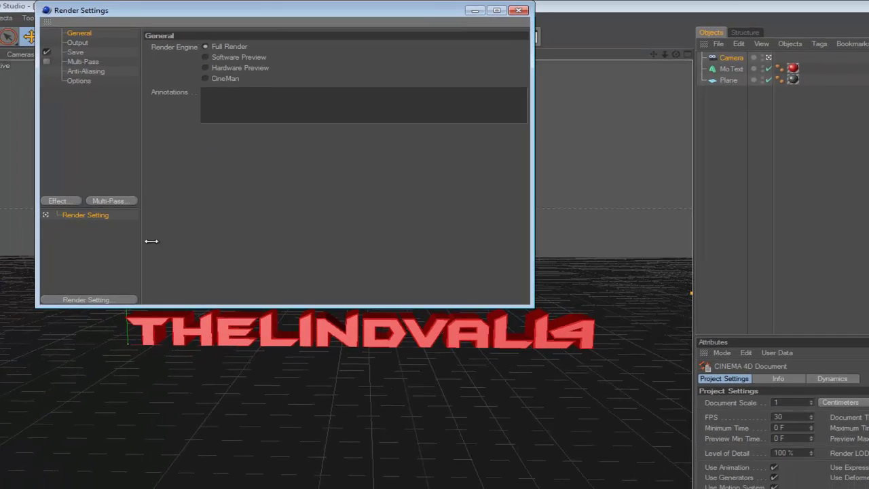
drag(385, 15, 429, 76)
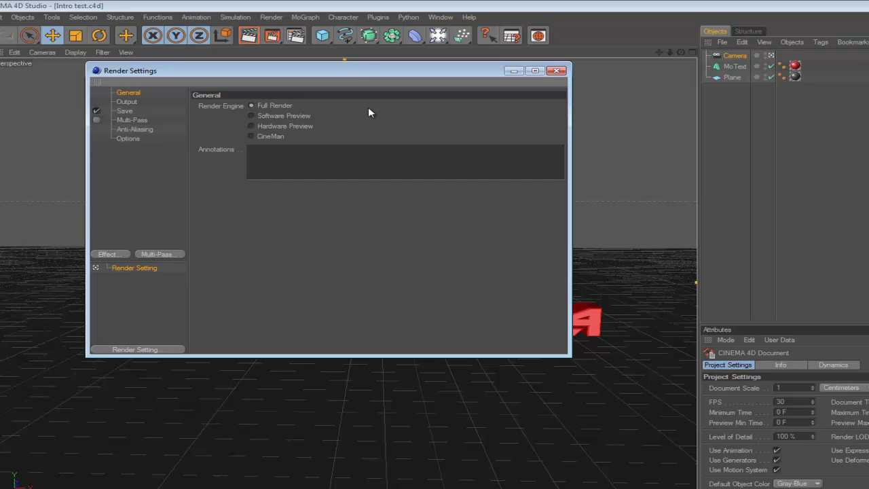
click(150, 102)
drag(289, 117, 183, 122)
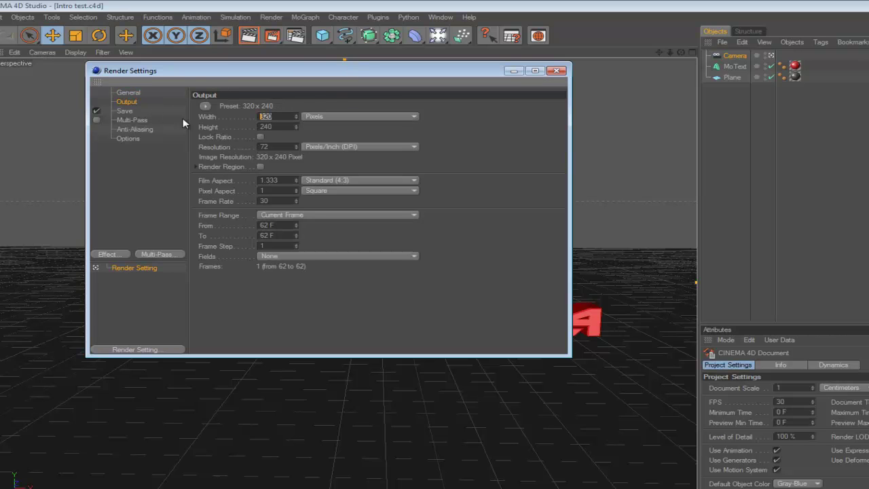
text(1280)
key(Tab)
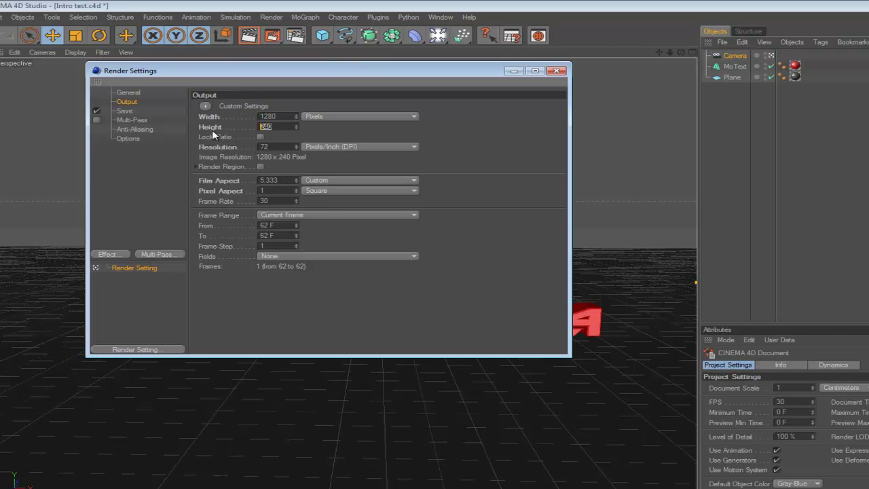
text(720)
key(Tab)
text(150)
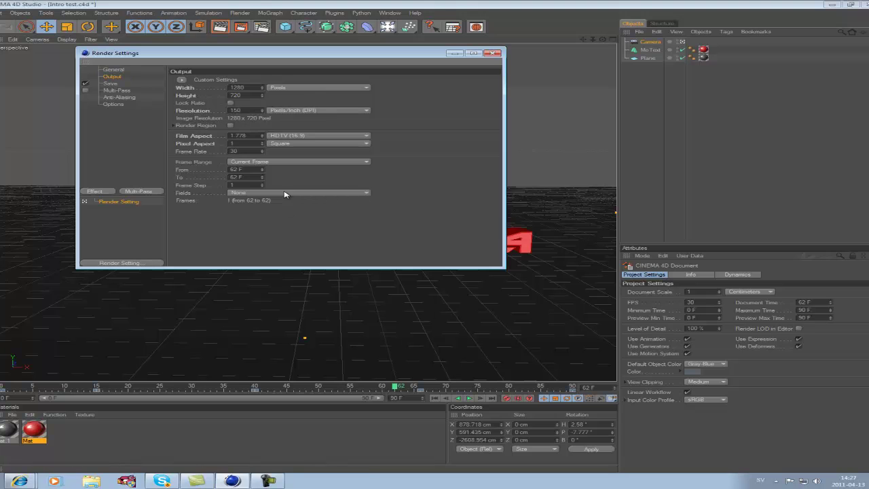
Set the render frame range to run from frame 0 to frame 100.
click(239, 170)
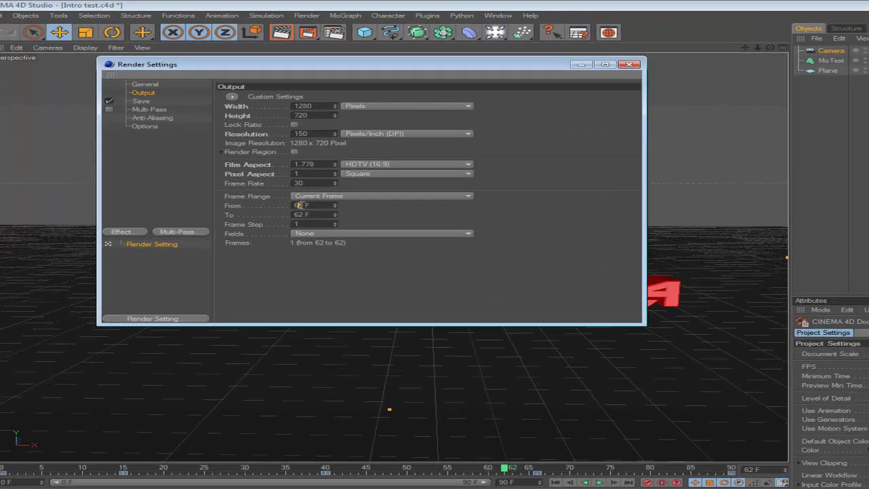
key(BackSpace)
key(BackSpace)
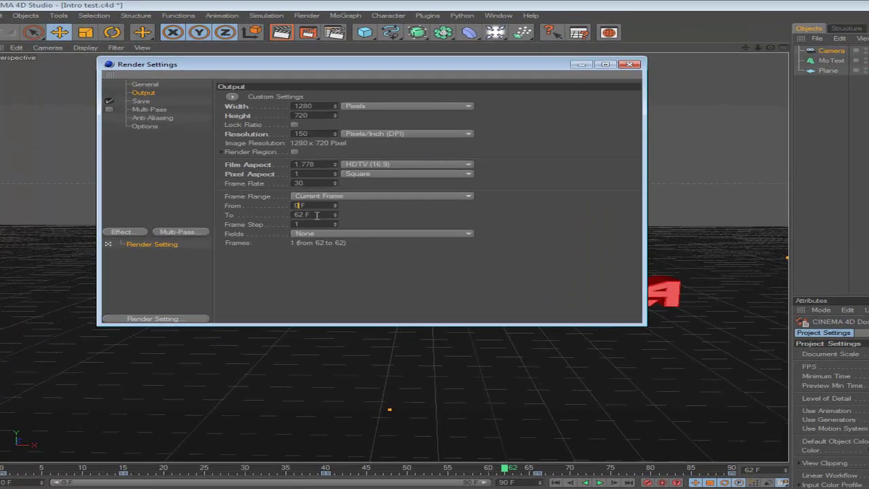
text(0)
key(Tab)
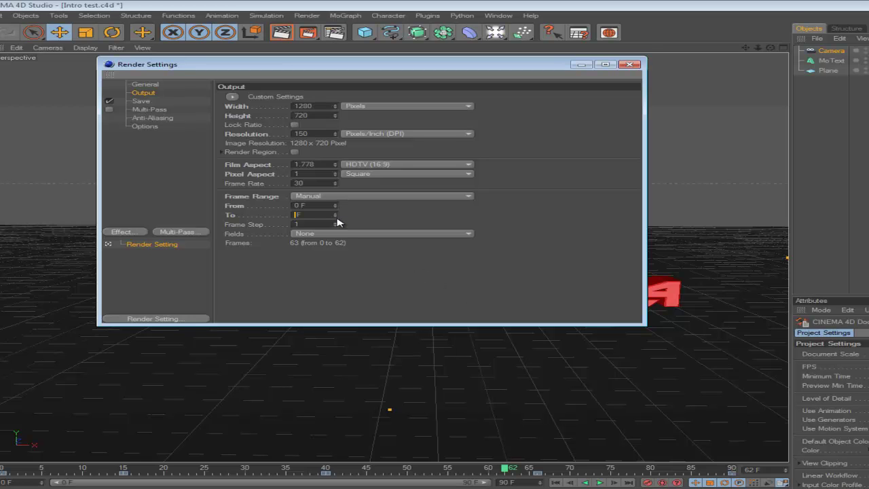
key(Return)
Set the render to save as "Intro test" in the Bilder folder on drive D.
click(158, 104)
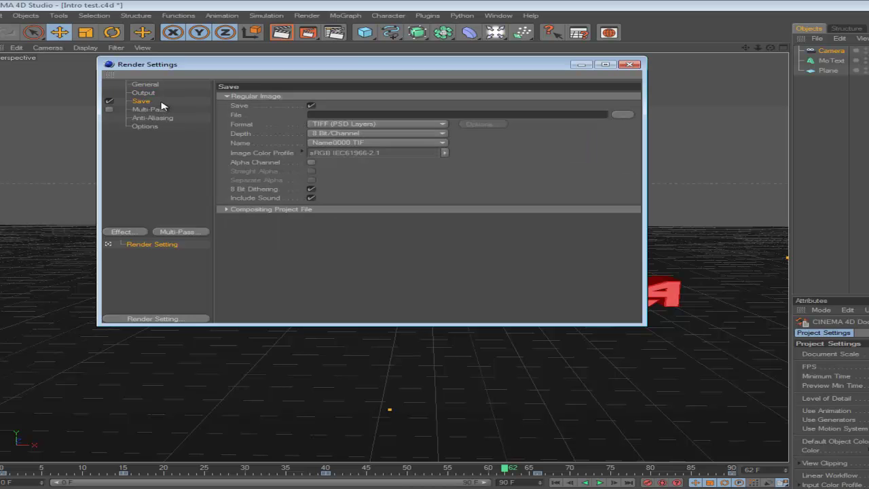
click(108, 101)
click(626, 116)
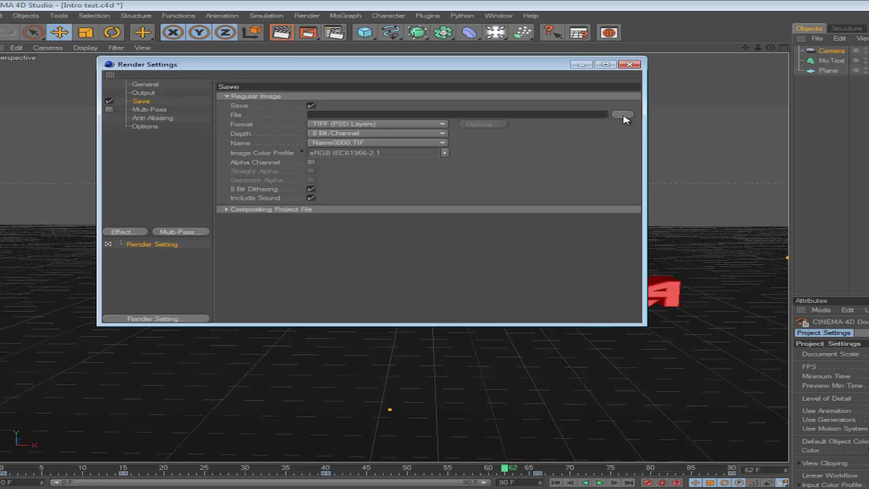
click(171, 293)
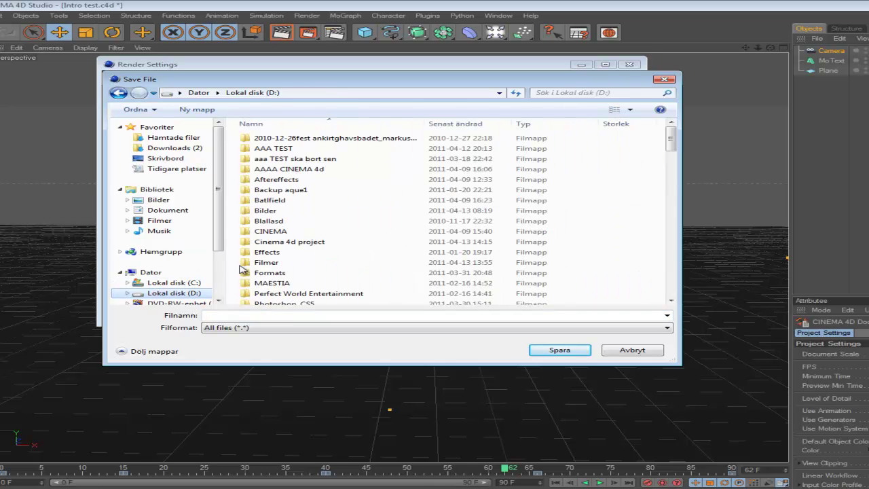
double_click(296, 211)
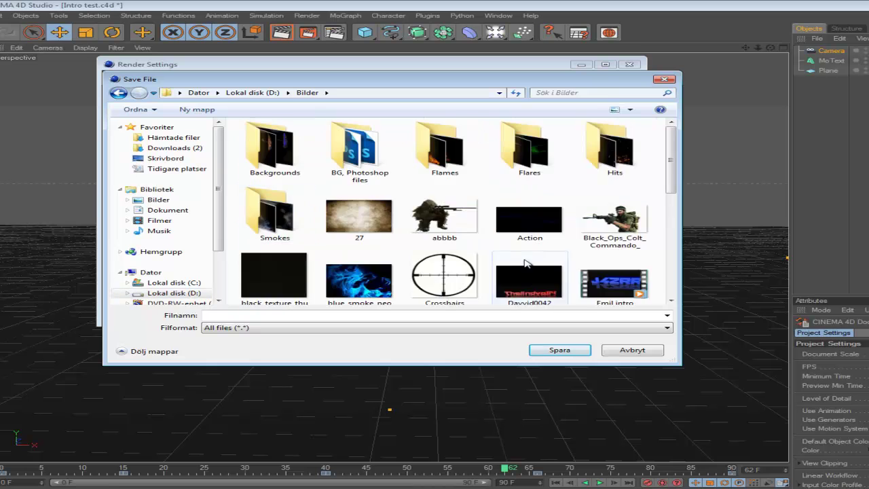
scroll(499, 249, down, 2)
scroll(499, 250, down, 2)
click(275, 315)
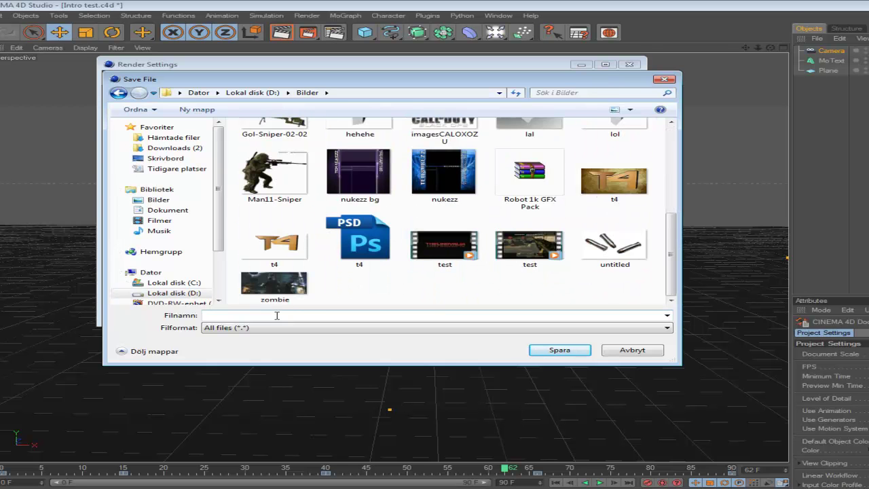
text(Intro )
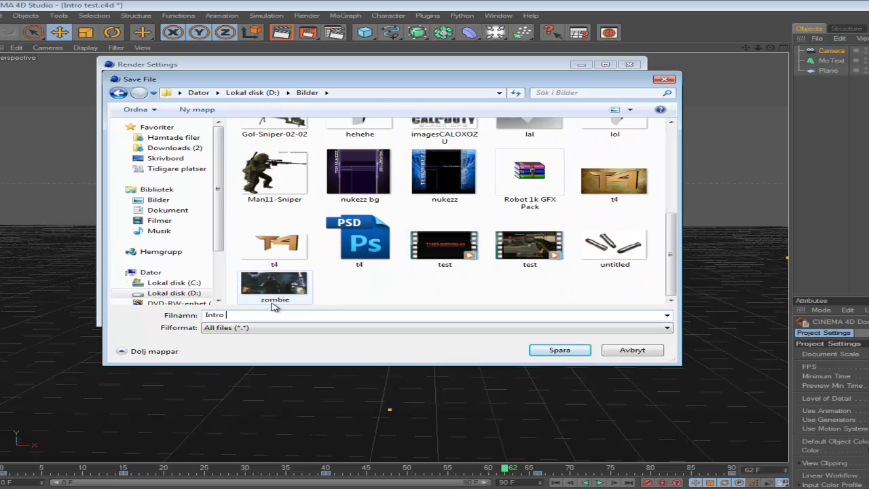
text(test)
key(Return)
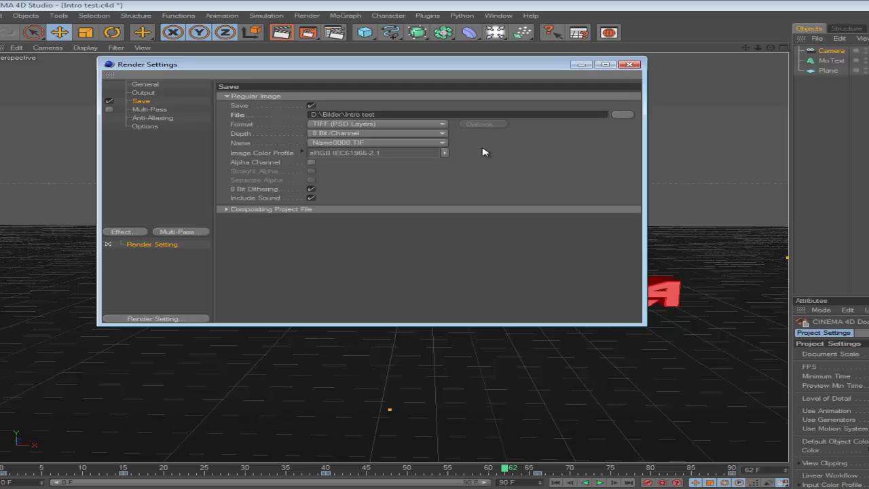
Set the saved file's format to QuickTime Movie with MPEG-4-video compression.
click(443, 127)
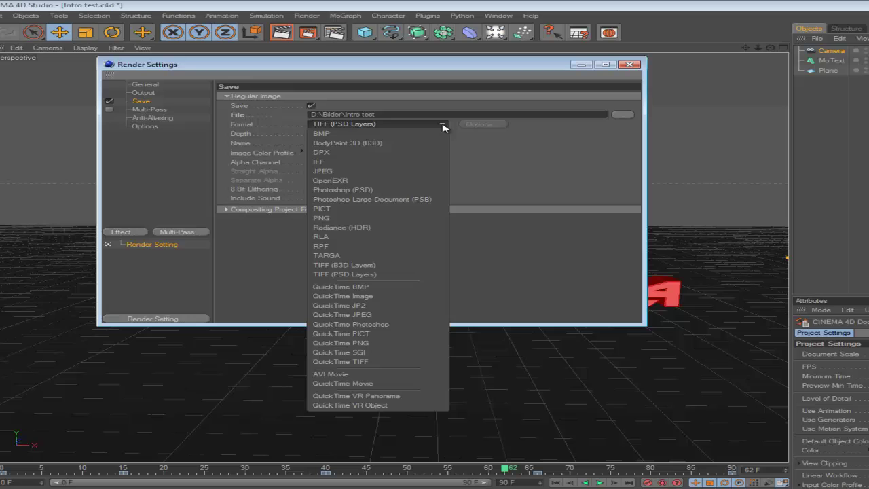
click(370, 384)
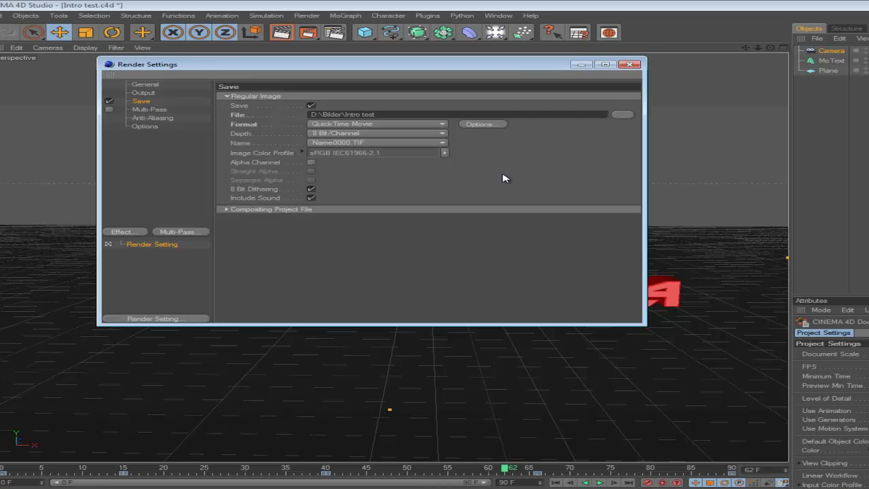
click(485, 126)
click(597, 125)
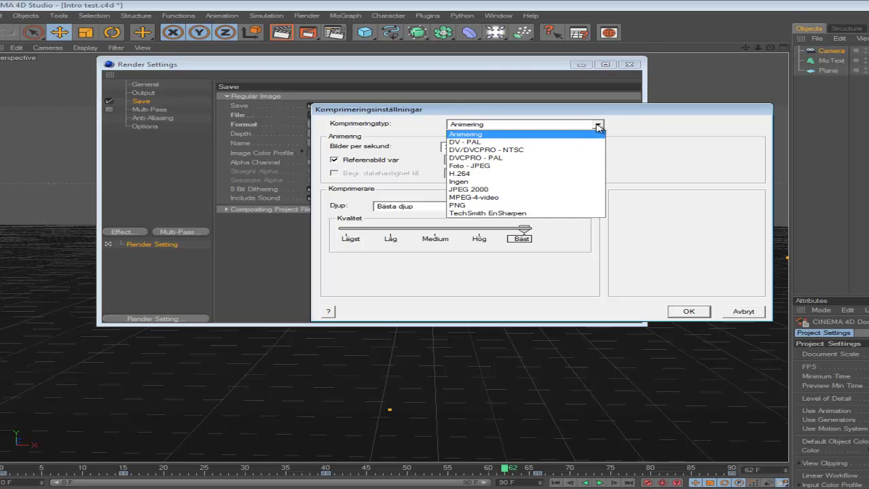
click(558, 197)
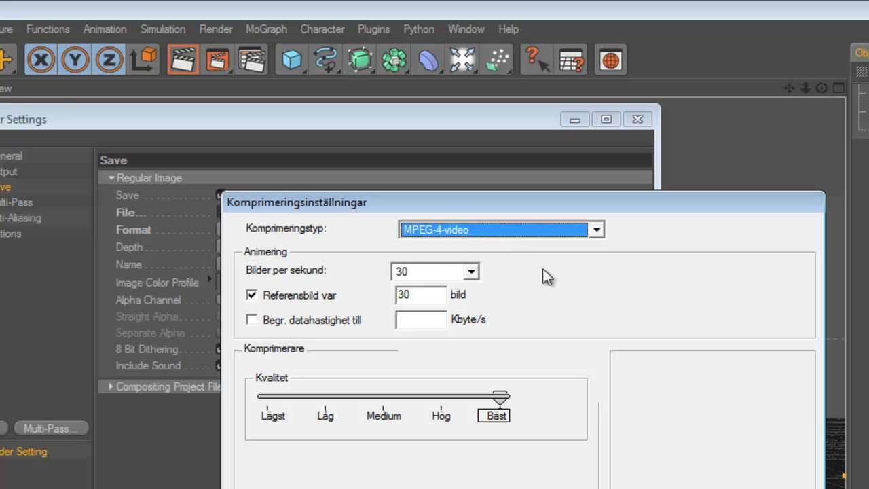
key(Tab)
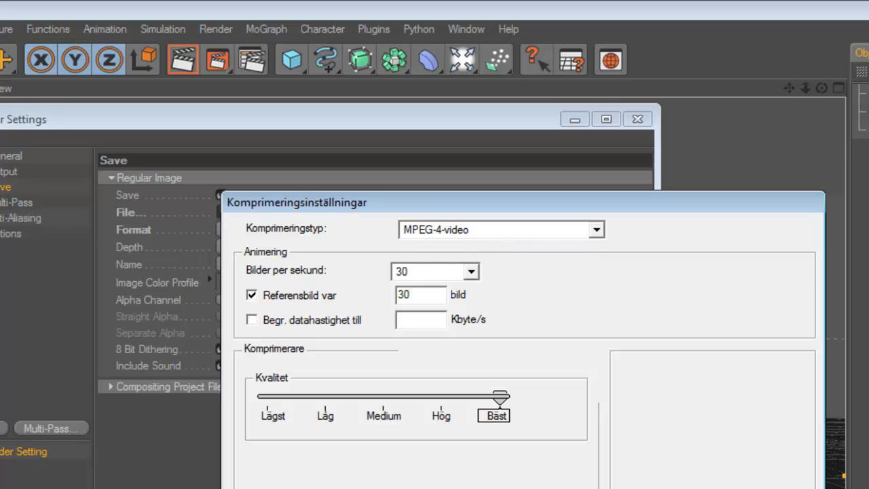
key(Return)
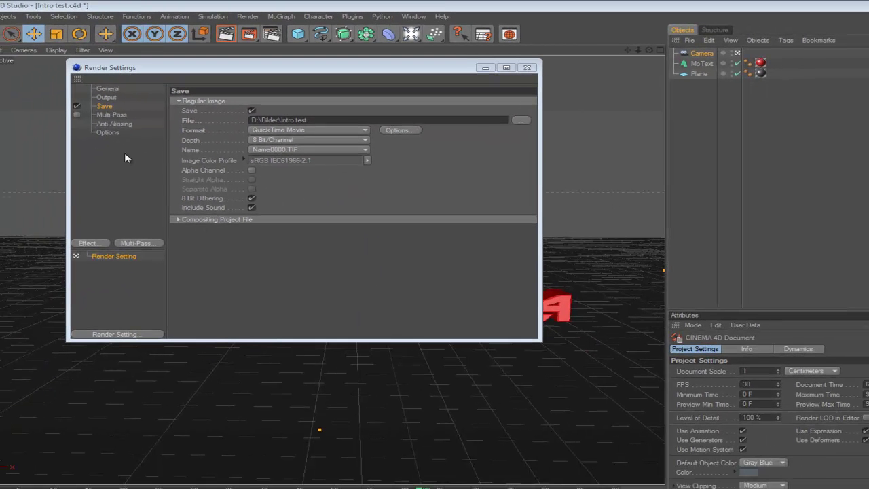
Review the Anti-Aliasing, Options, Save, Output and General render settings, and close the settings window.
click(125, 125)
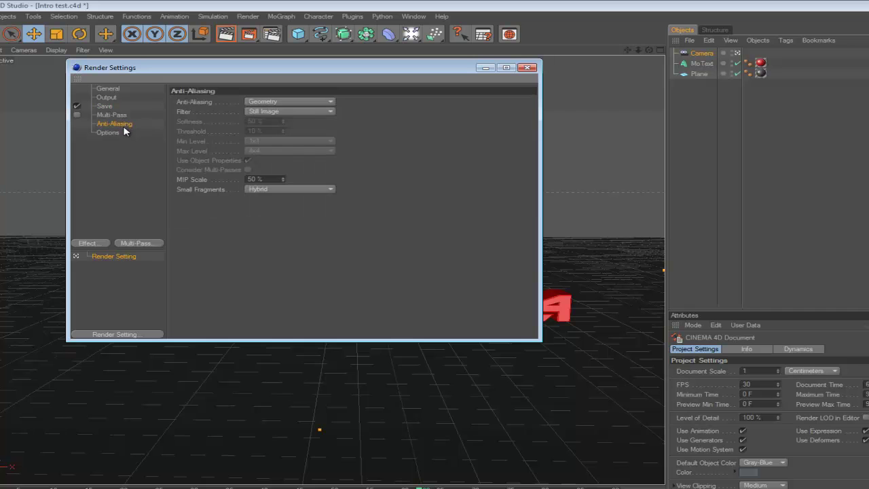
click(123, 133)
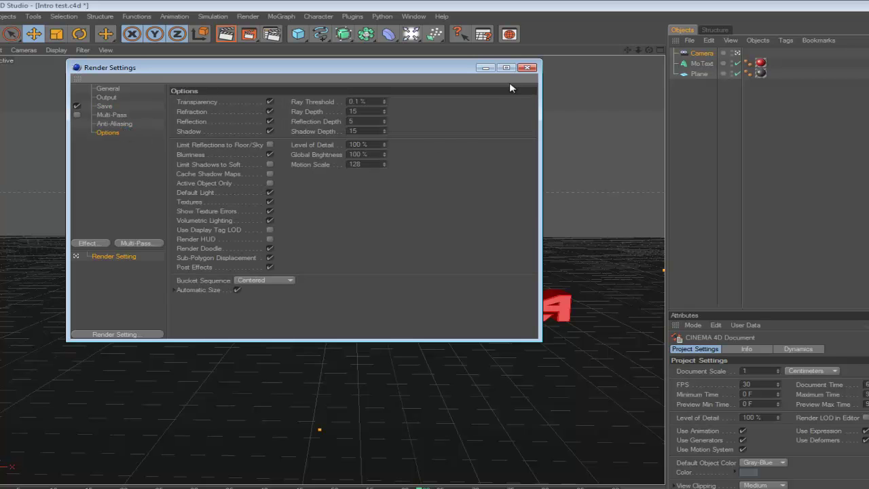
click(109, 106)
click(108, 99)
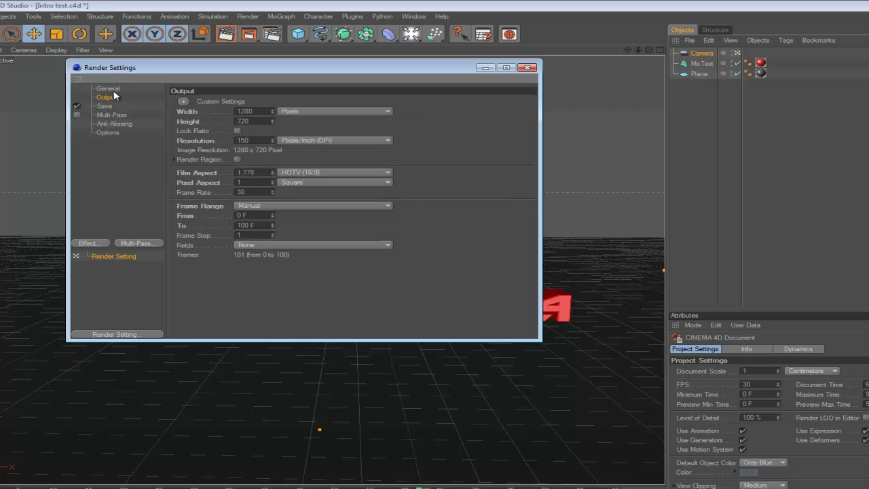
click(109, 89)
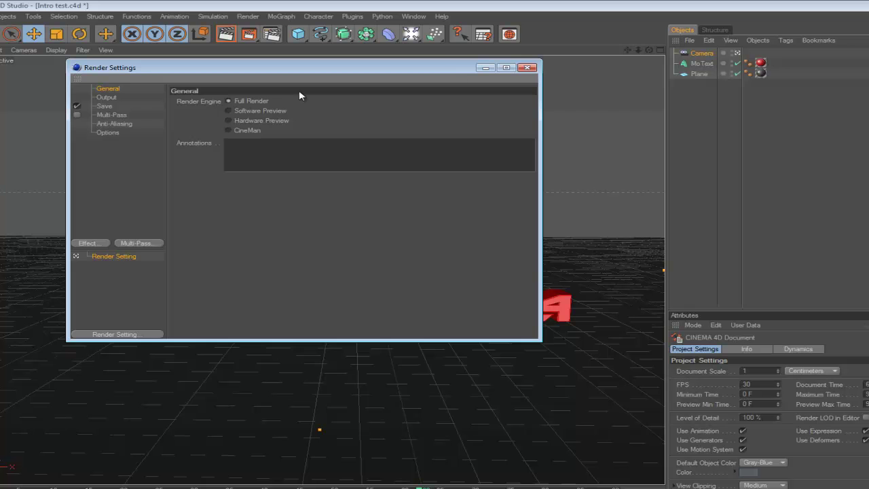
click(527, 67)
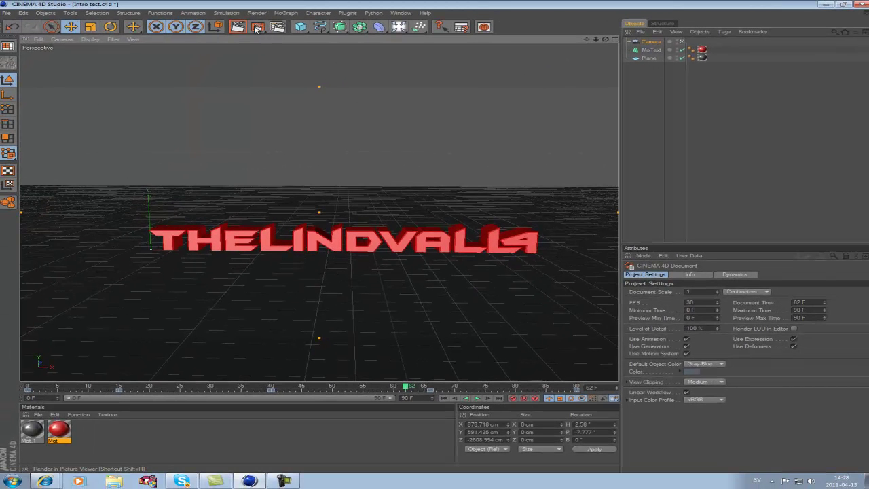
Render the whole animation in the Picture Viewer and close the viewer when it finishes.
click(259, 28)
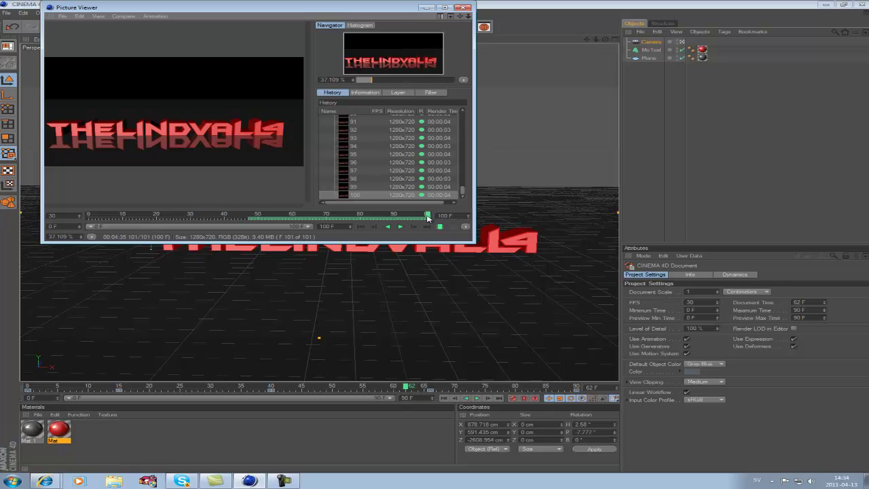
click(465, 8)
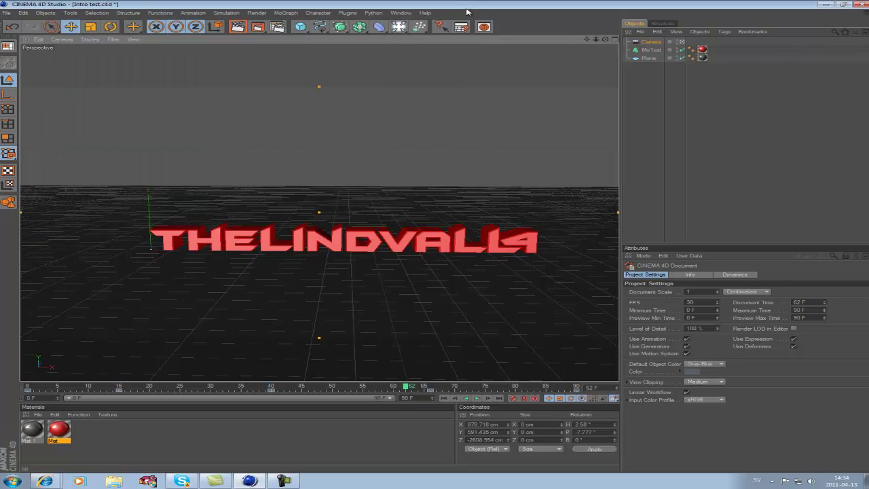
Play the rendered "Intro test" movie from the Bilder folder on drive D, close it and the folder, and return to CINEMA 4D.
click(818, 4)
key(super)
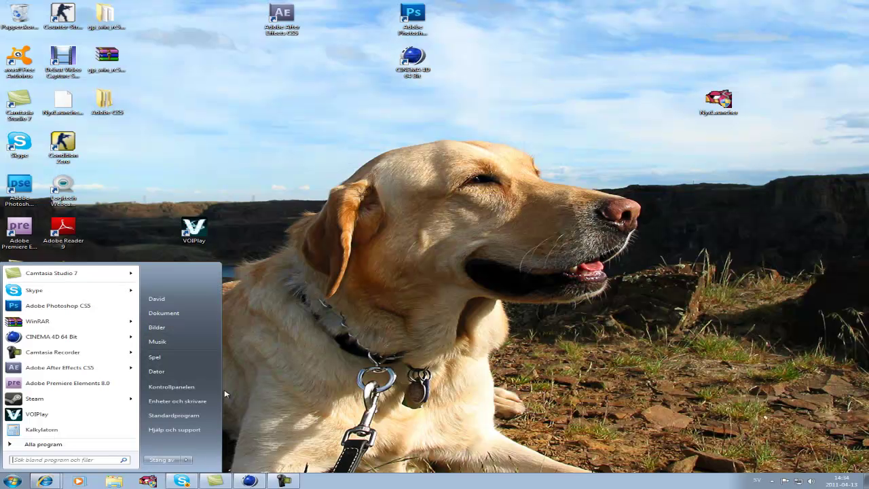
click(163, 372)
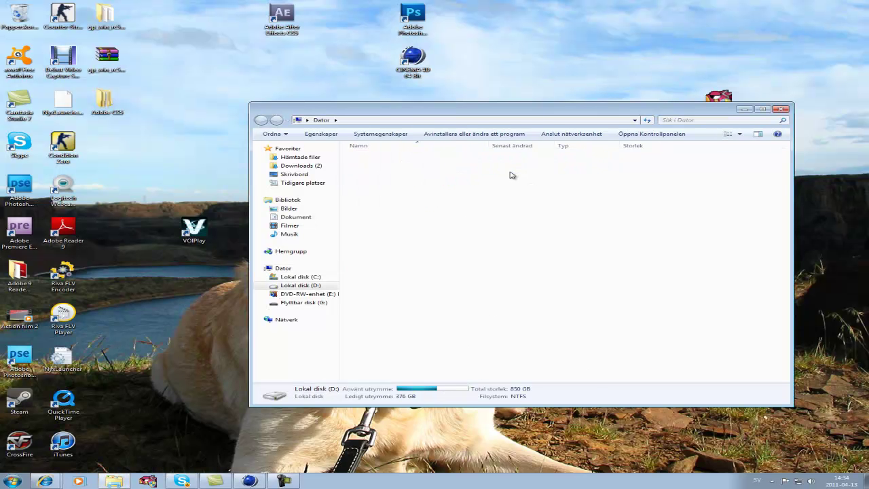
double_click(444, 224)
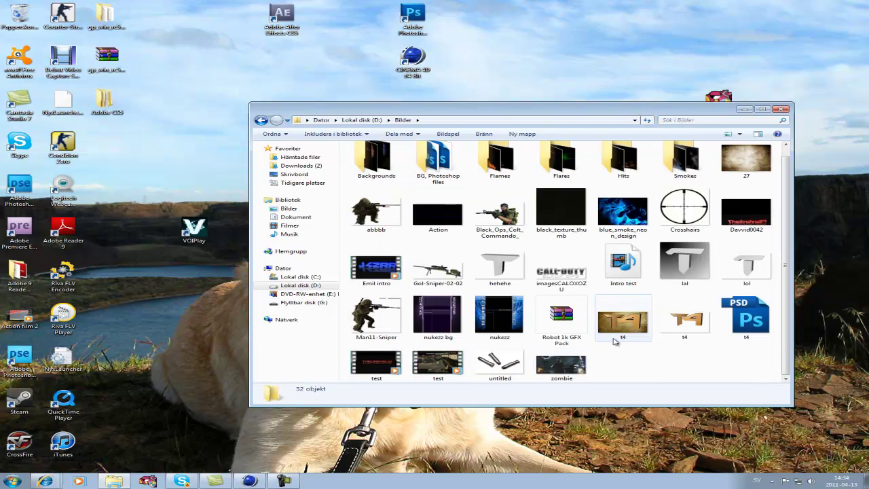
scroll(683, 351, up, 1)
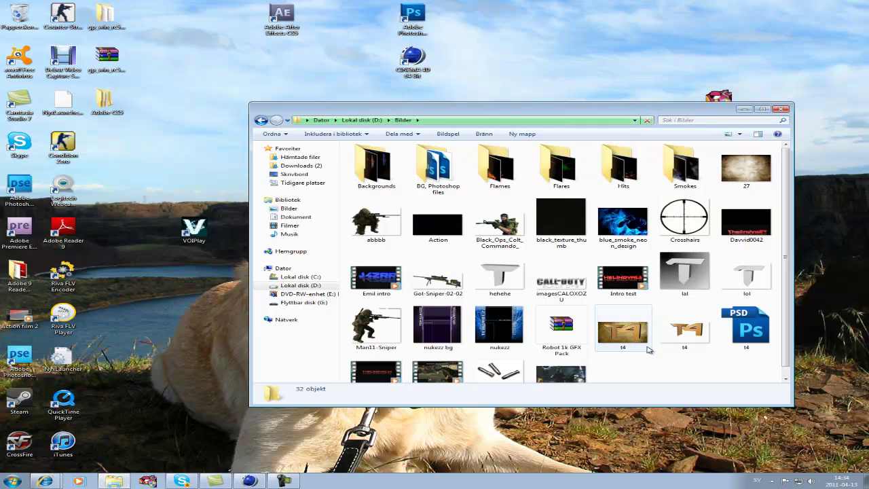
click(622, 292)
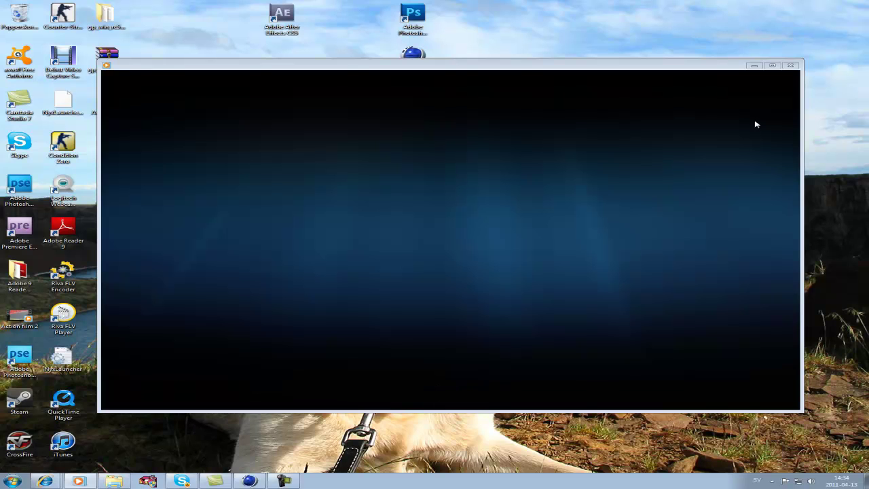
click(792, 66)
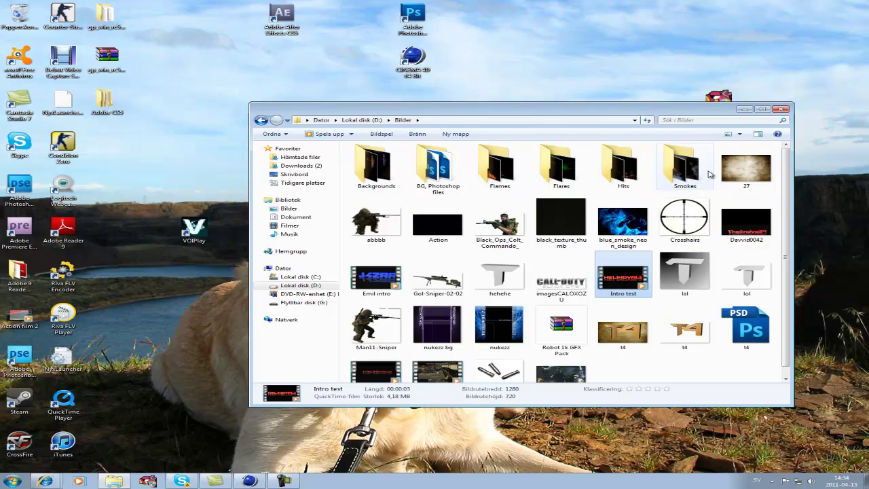
click(780, 111)
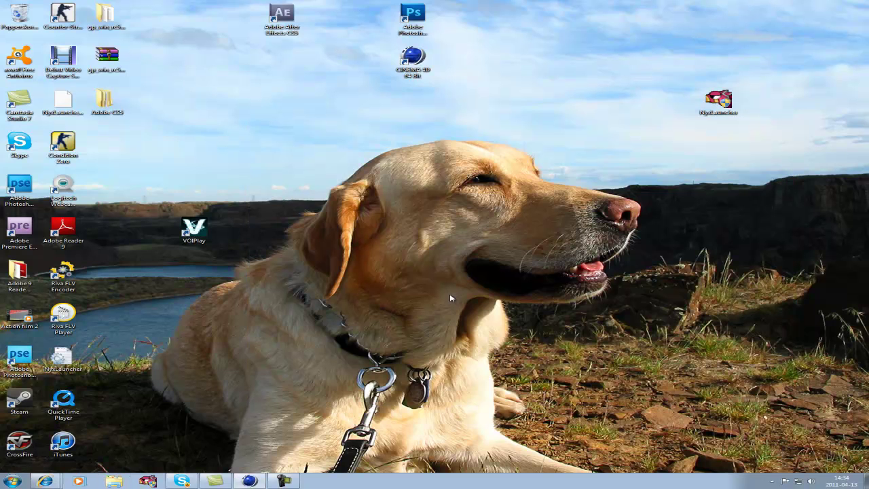
click(250, 480)
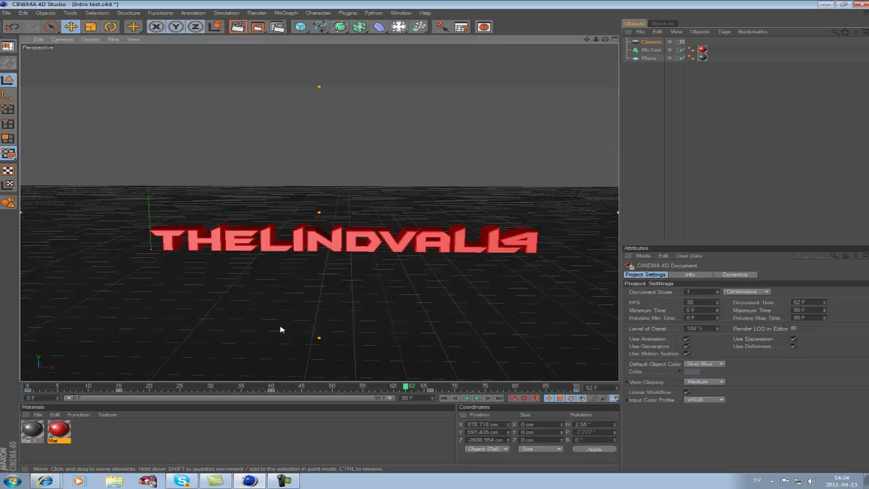